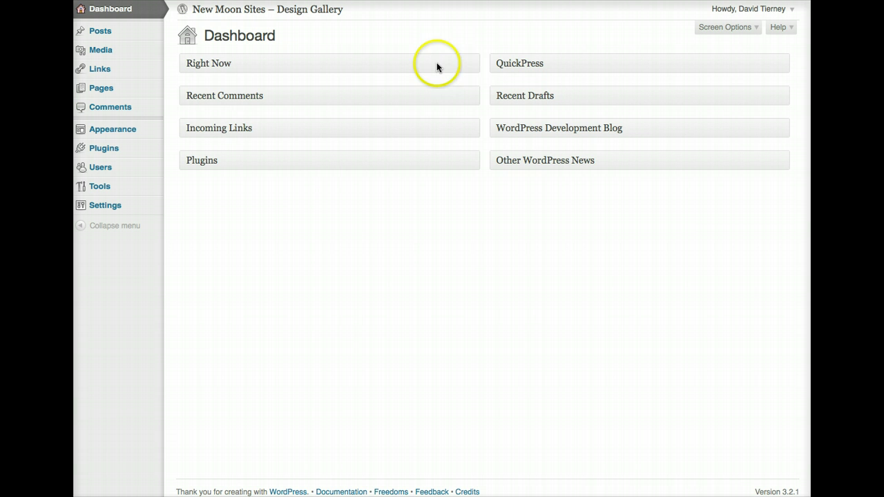
Expand the Right Now box to view the site counts, then collapse it again.
click(470, 65)
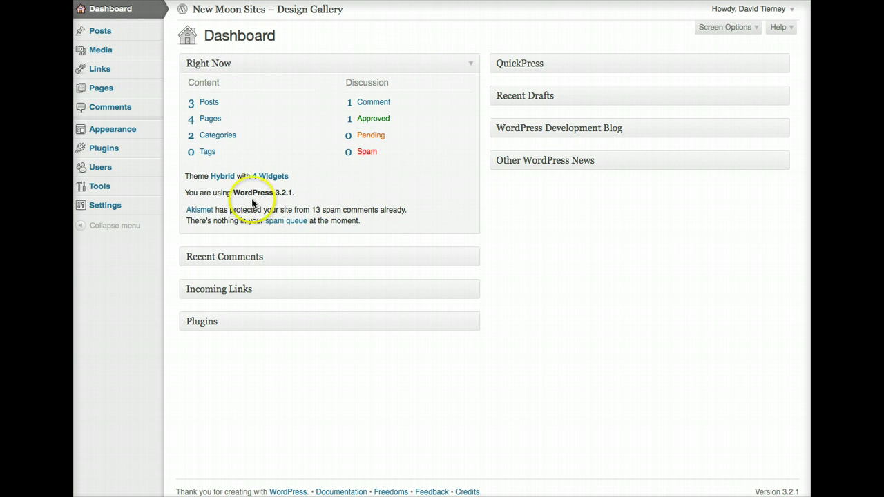
click(472, 70)
click(473, 67)
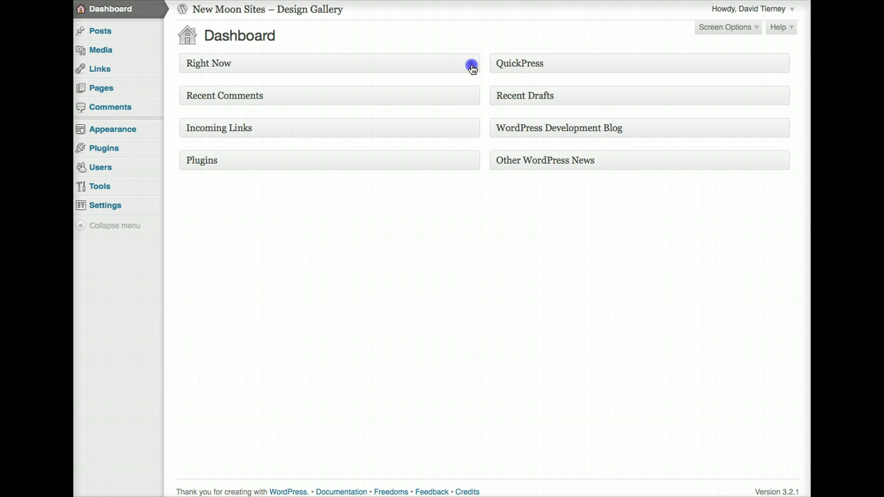
click(473, 67)
Preview the Recent Comments, Incoming Links and Plugins boxes, collapsing each one afterwards.
click(470, 100)
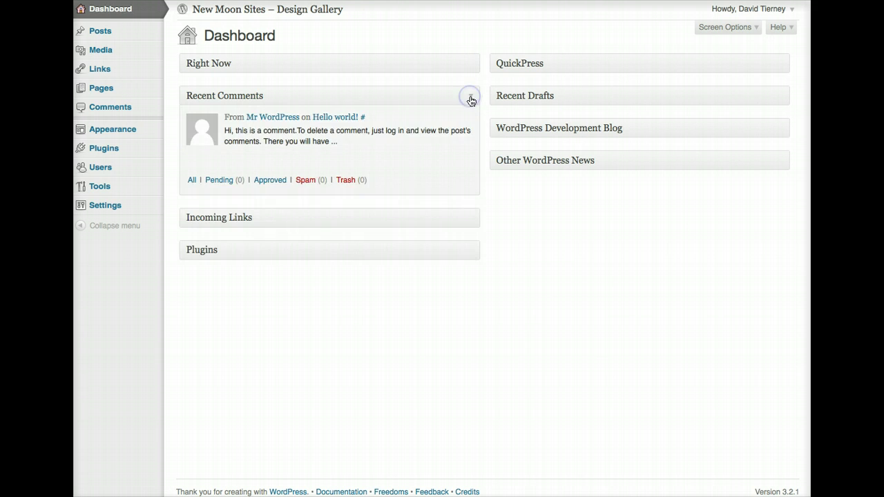
click(471, 99)
click(474, 128)
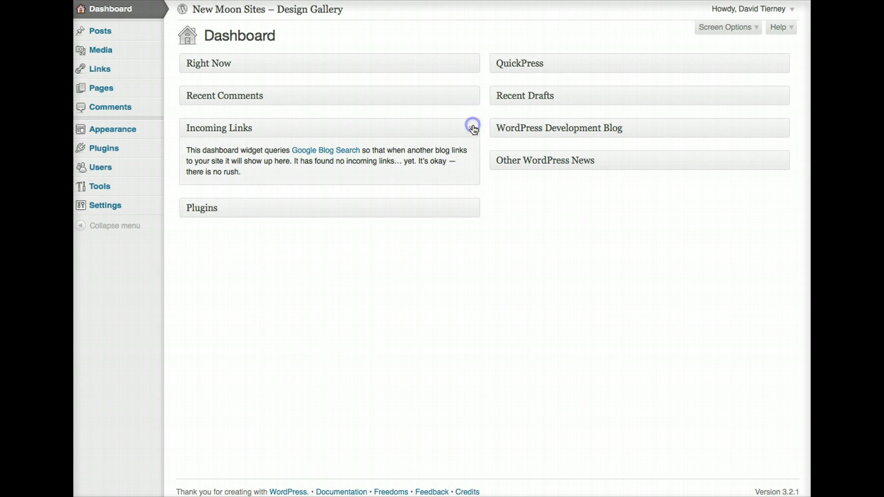
click(472, 130)
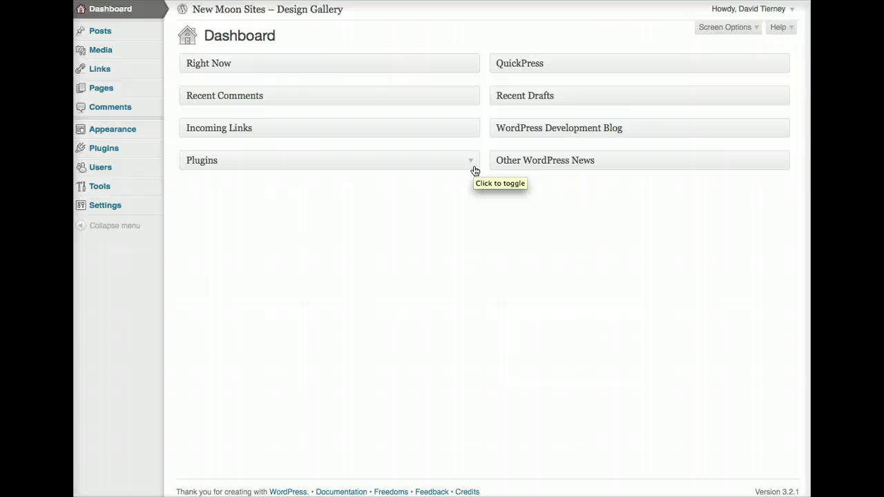
click(470, 161)
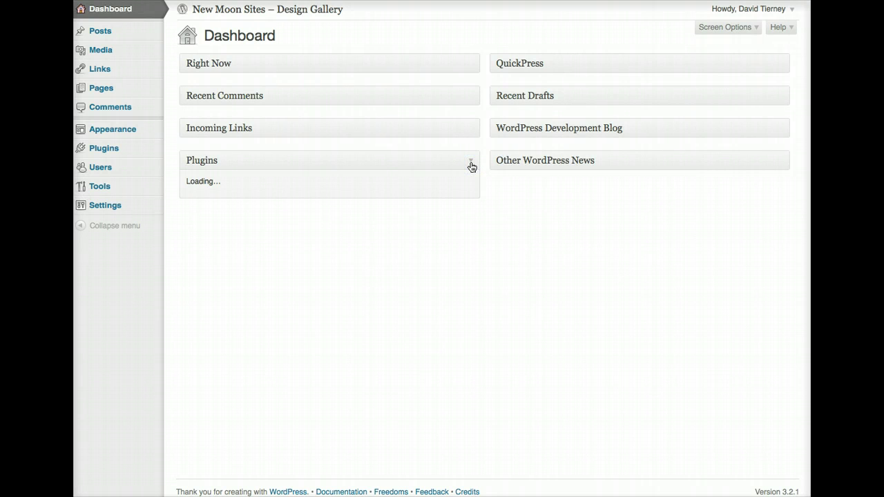
click(471, 163)
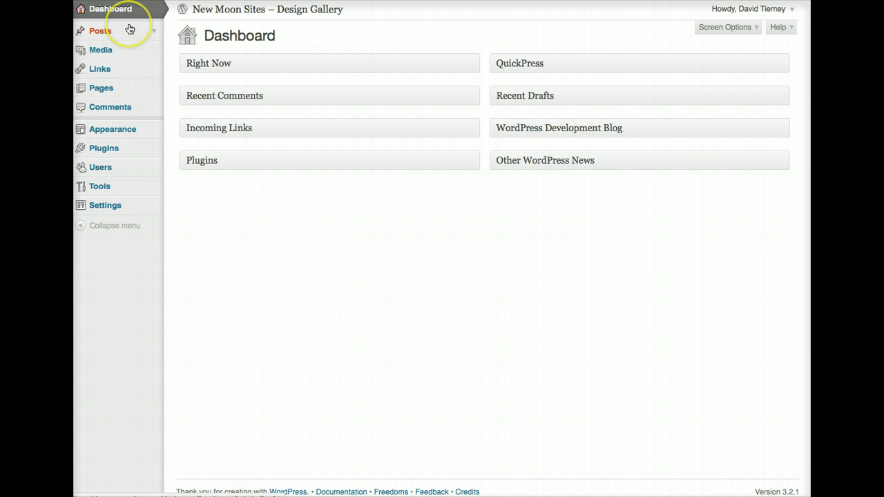
click(154, 52)
click(156, 51)
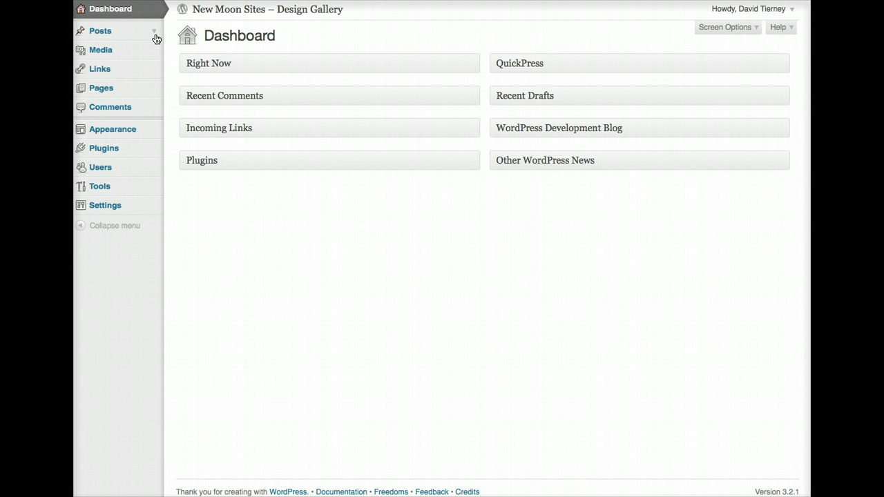
click(154, 34)
click(154, 35)
click(154, 89)
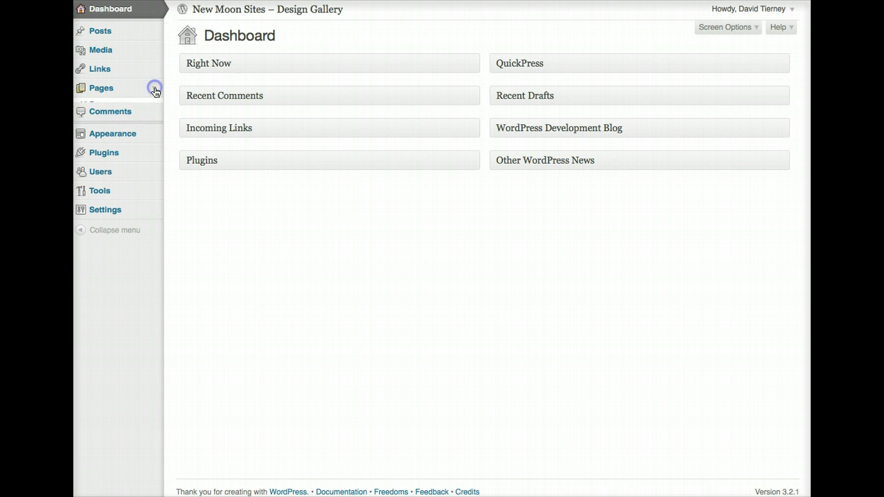
click(154, 88)
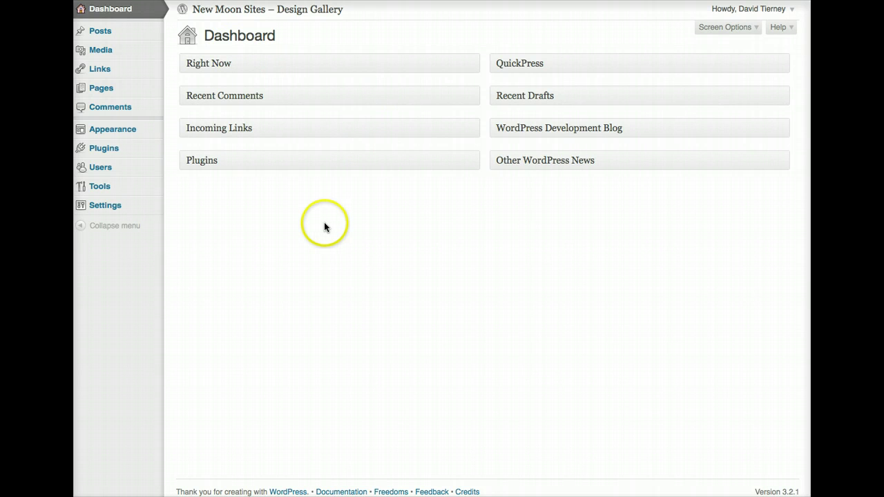
Visit the site's public front page, then return to the admin Dashboard.
click(282, 15)
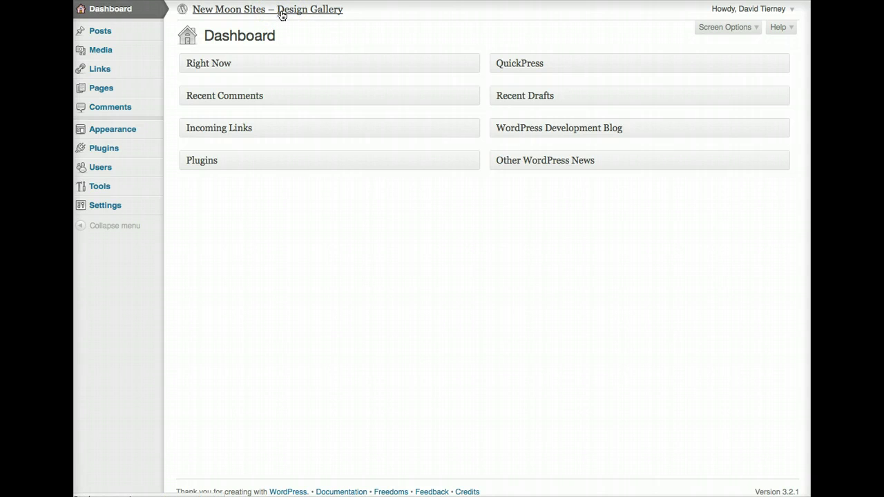
click(233, 46)
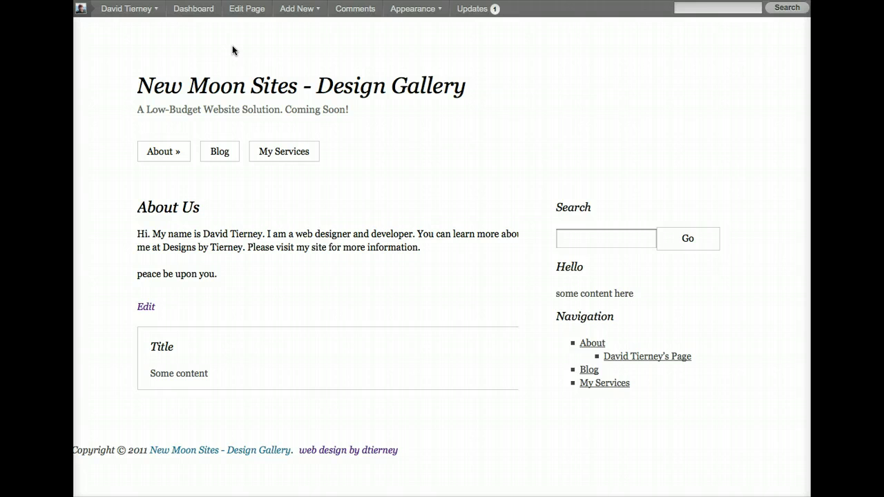
click(193, 8)
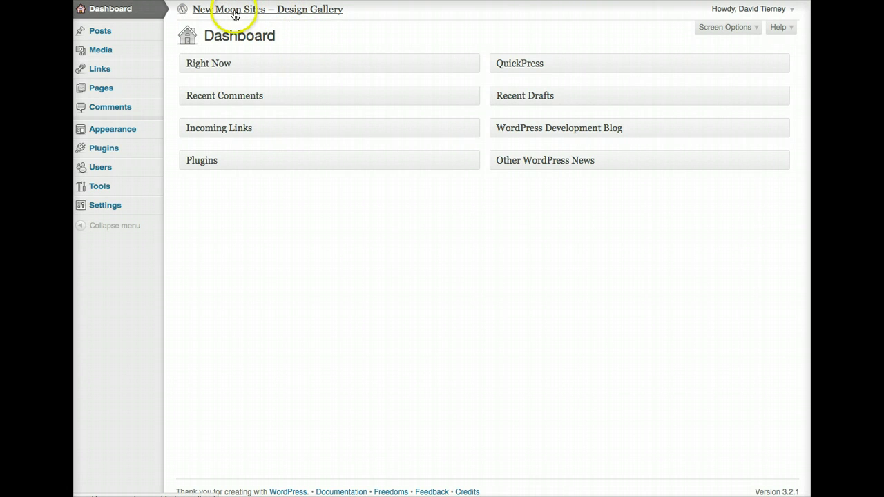
Open the public site again and go to its About Us page.
click(308, 14)
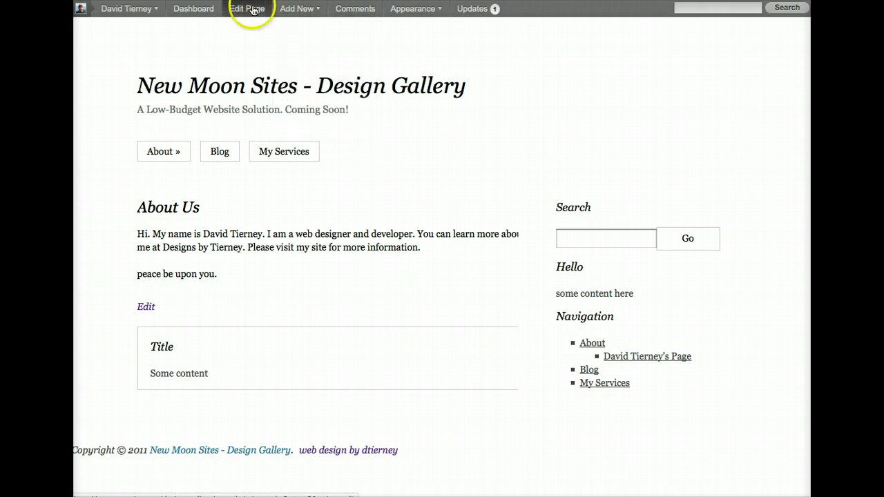
mouse_move(156, 10)
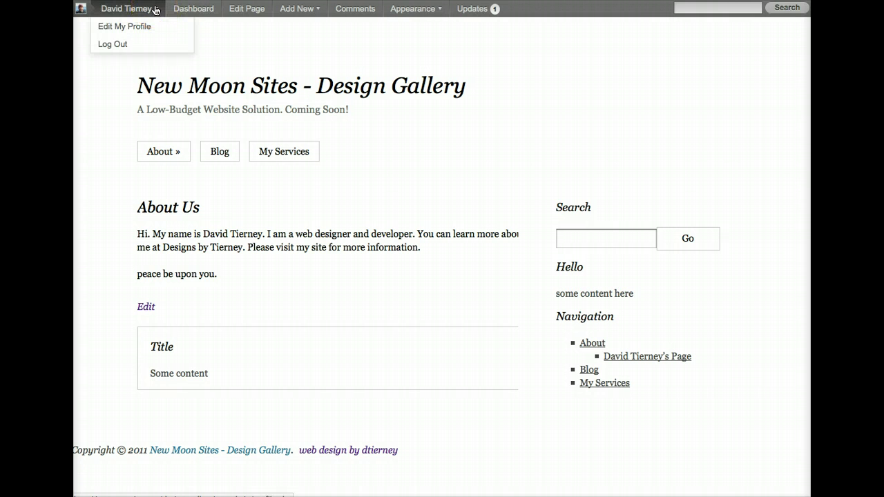
click(135, 45)
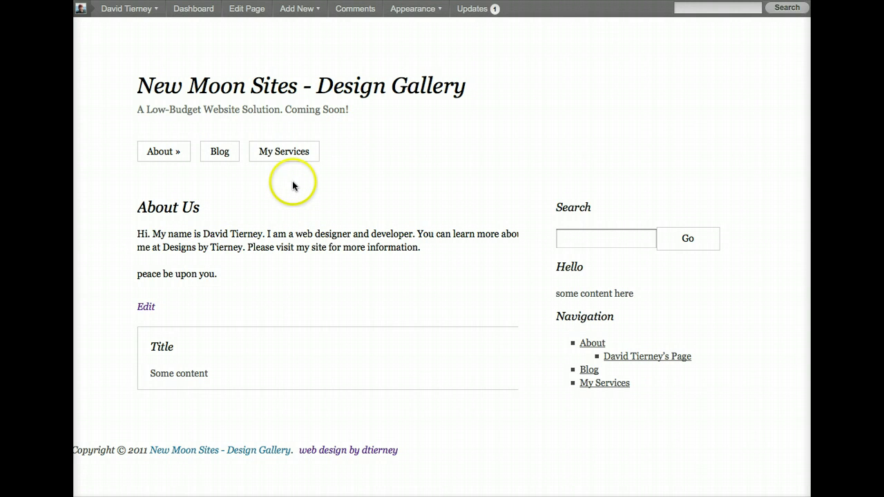
Edit the My Services page to add a period after 'services', then view the page.
click(293, 159)
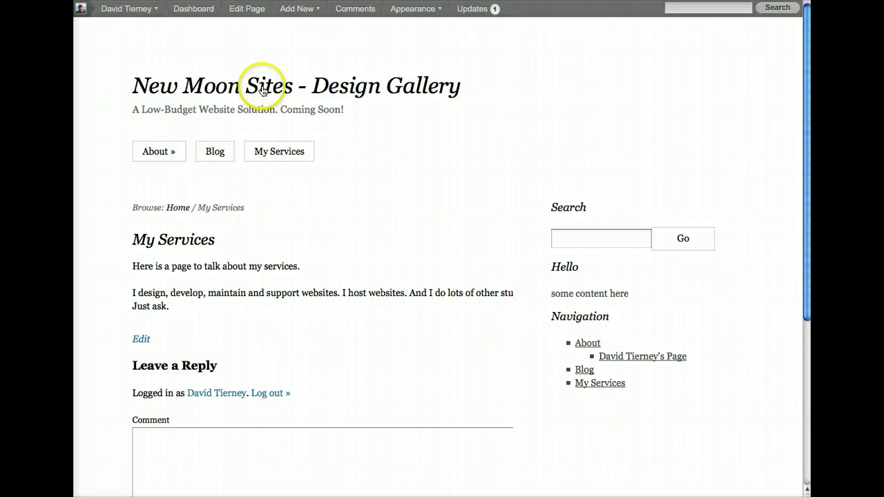
click(247, 11)
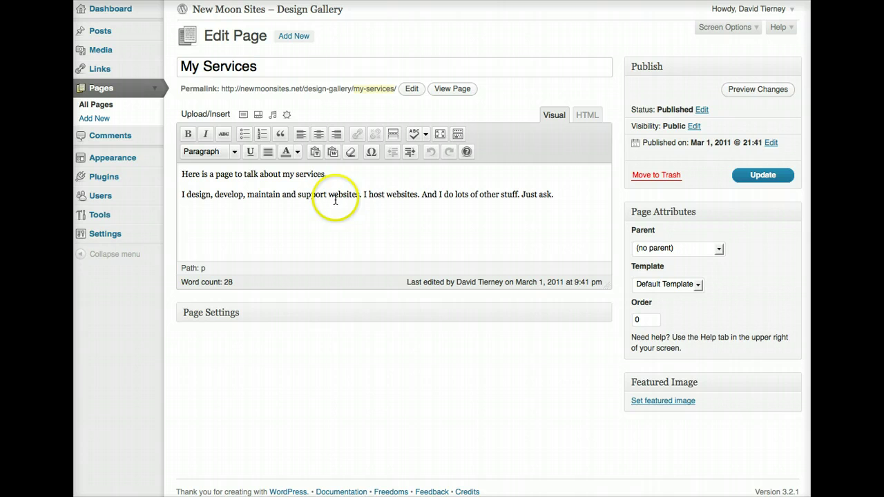
text(.)
drag(326, 194, 333, 194)
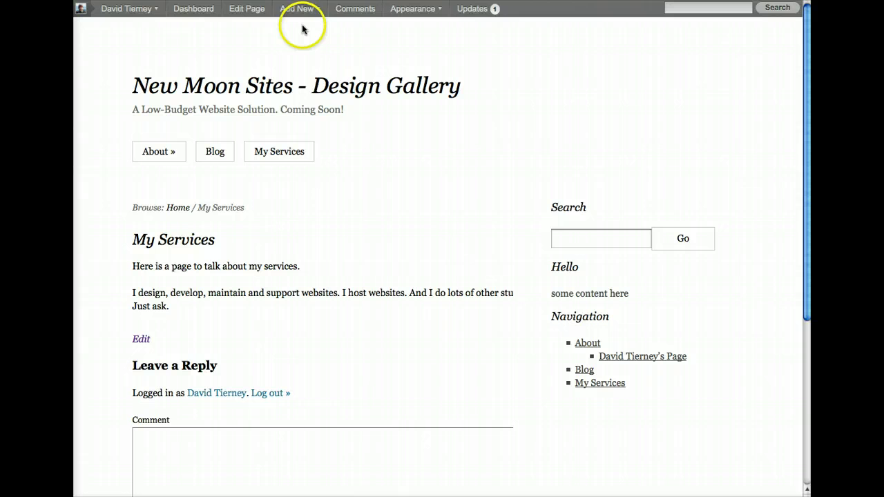
mouse_move(304, 19)
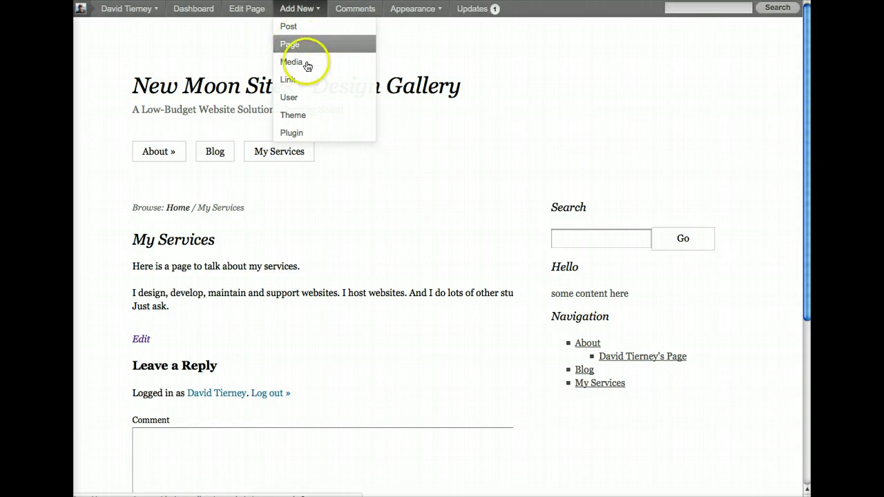
mouse_move(408, 8)
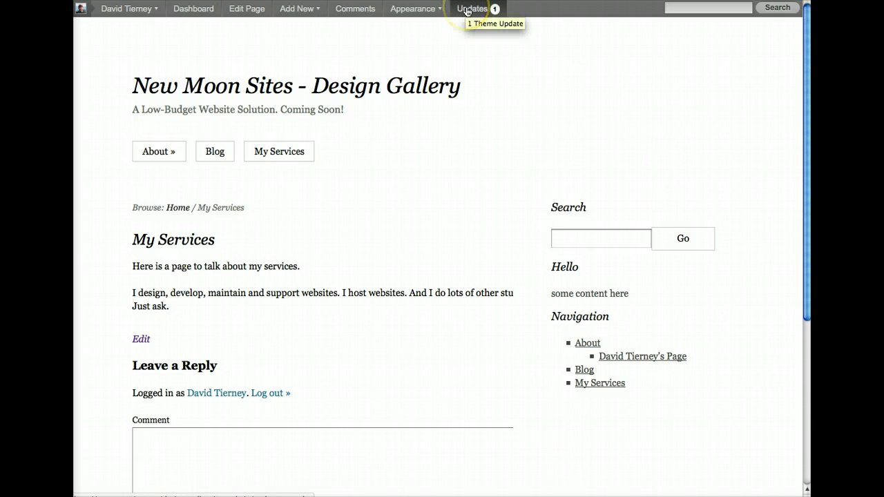
mouse_move(113, 14)
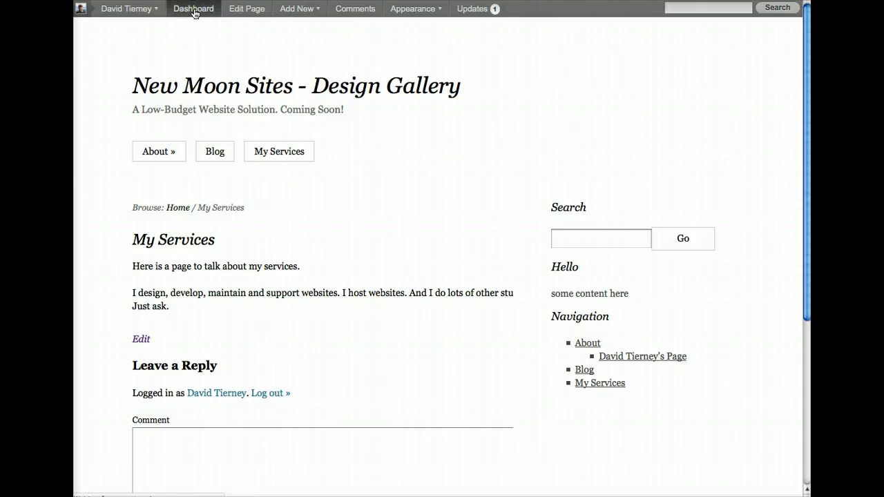
Go to the admin Dashboard from the admin bar and collapse its submenu.
click(194, 14)
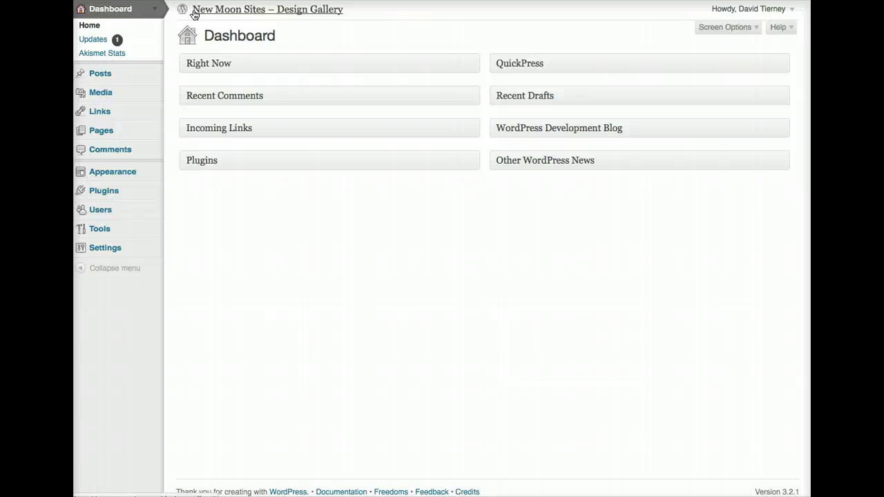
click(154, 9)
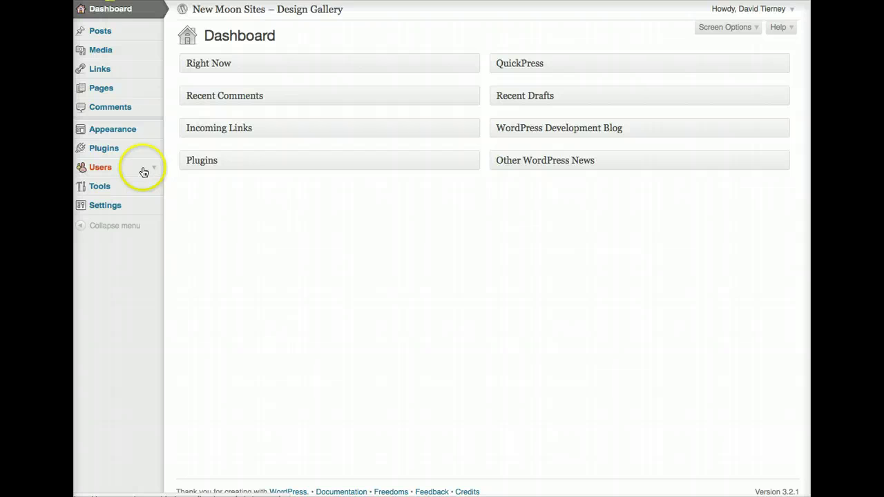
click(154, 134)
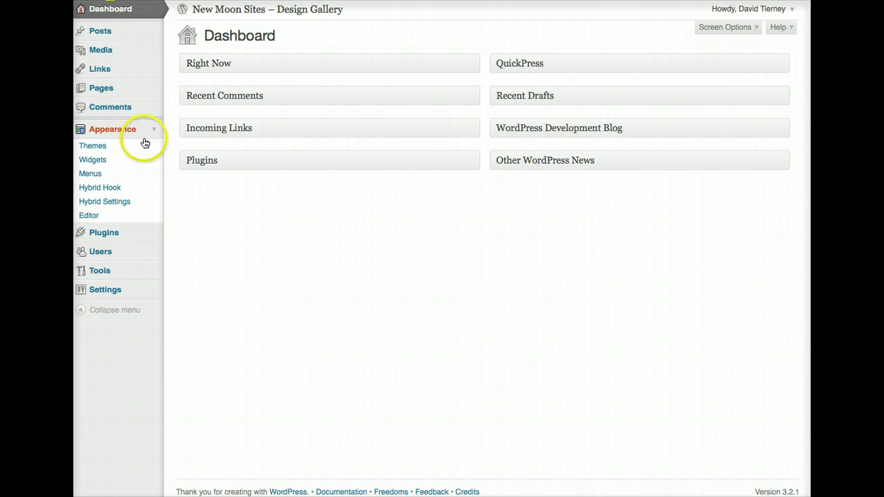
click(102, 165)
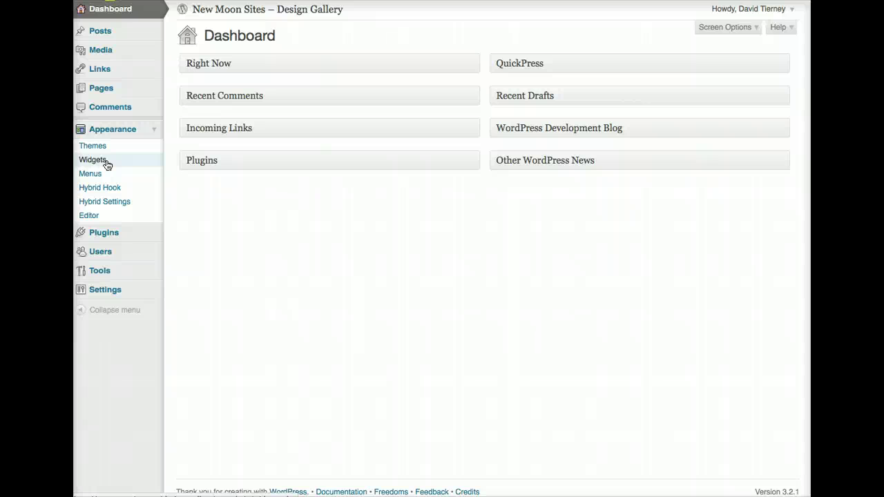
click(152, 132)
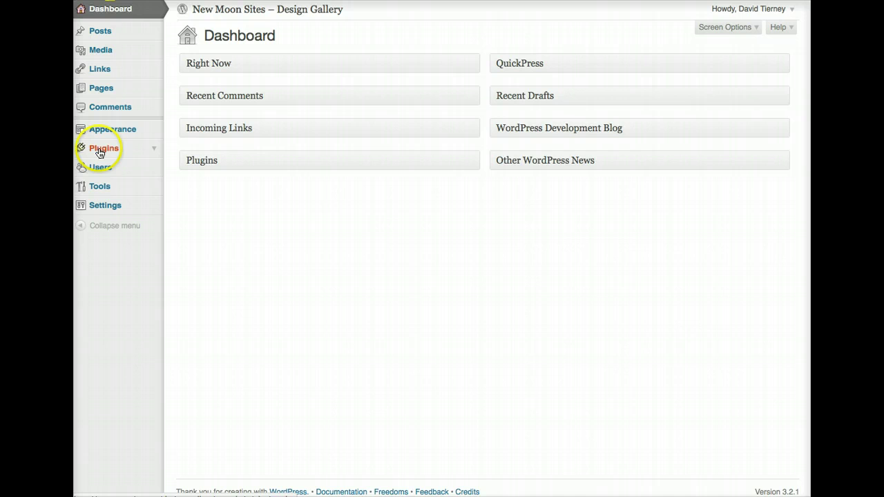
click(153, 149)
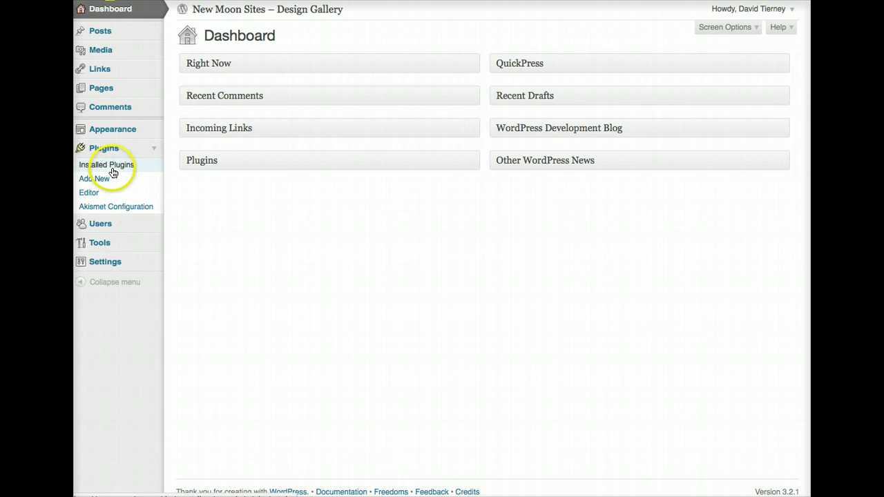
click(154, 152)
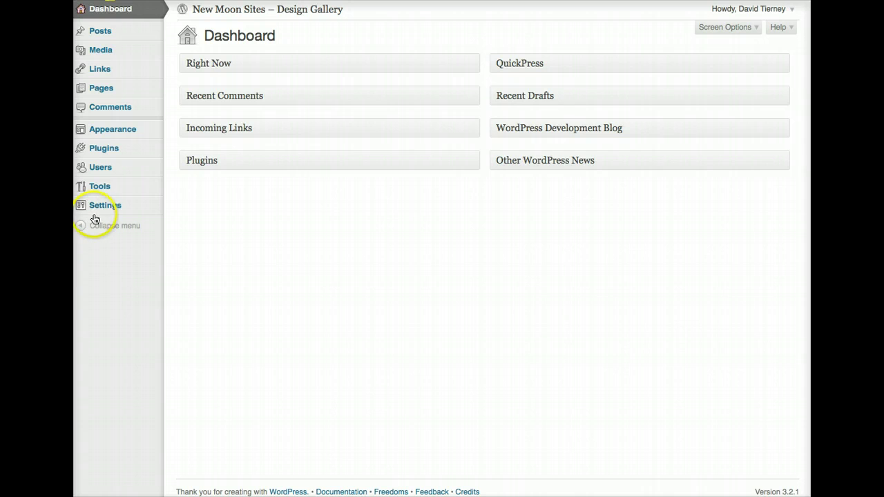
click(153, 208)
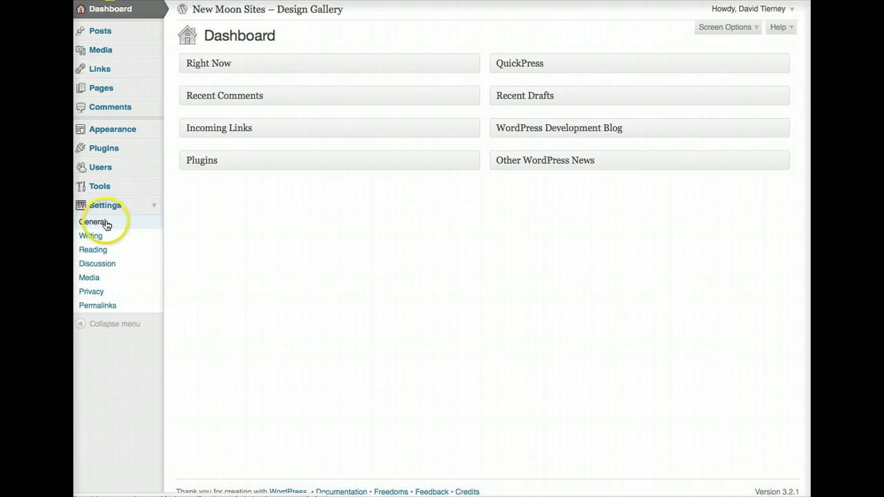
click(153, 210)
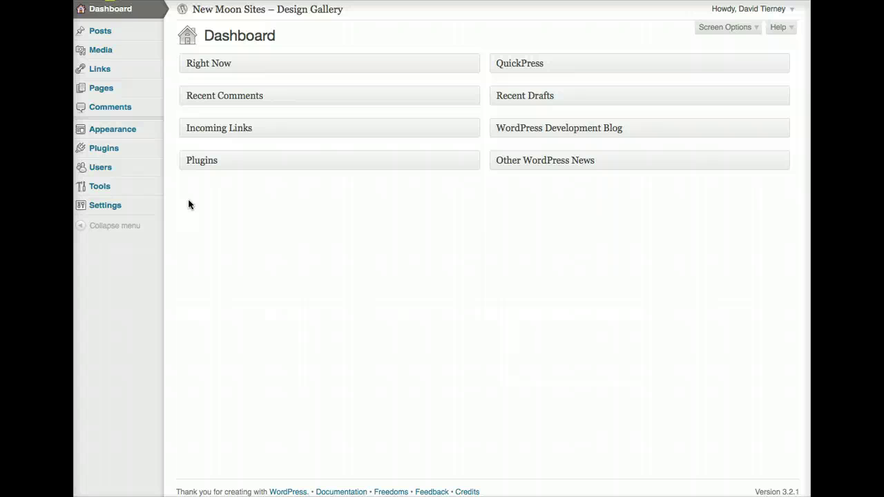
Expand the Right Now box and the Posts menu, then collapse both again.
click(473, 66)
click(472, 67)
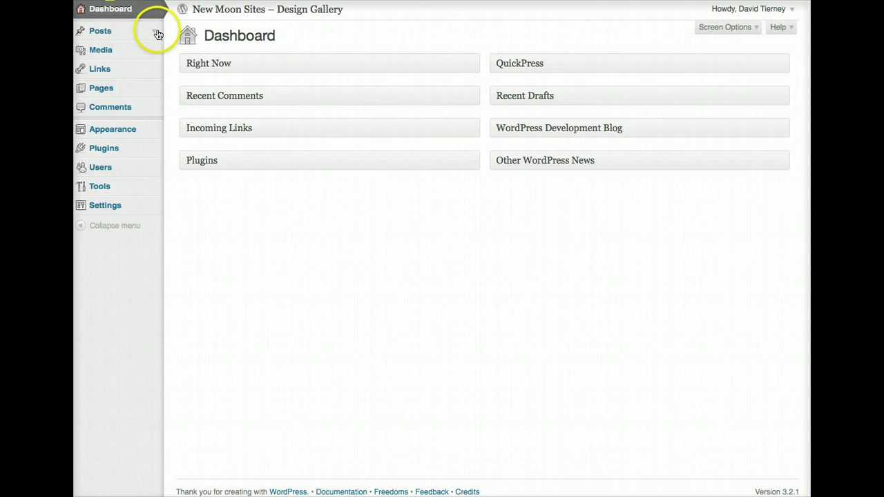
click(156, 32)
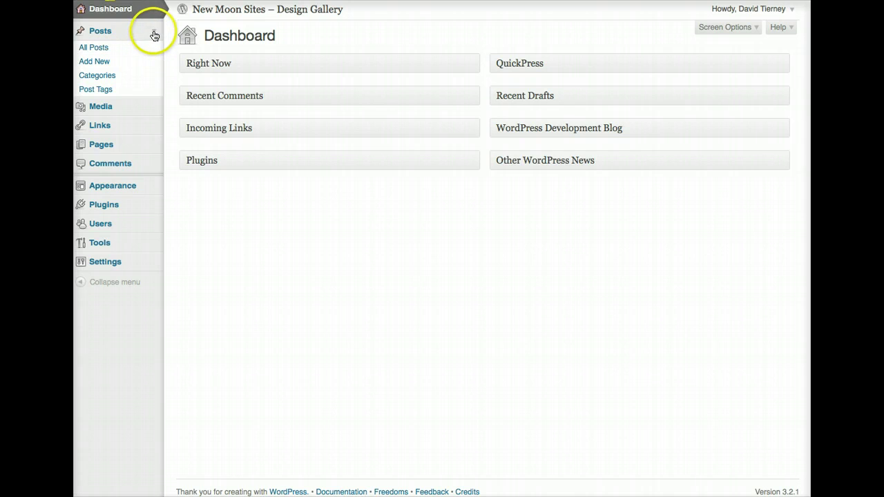
click(155, 34)
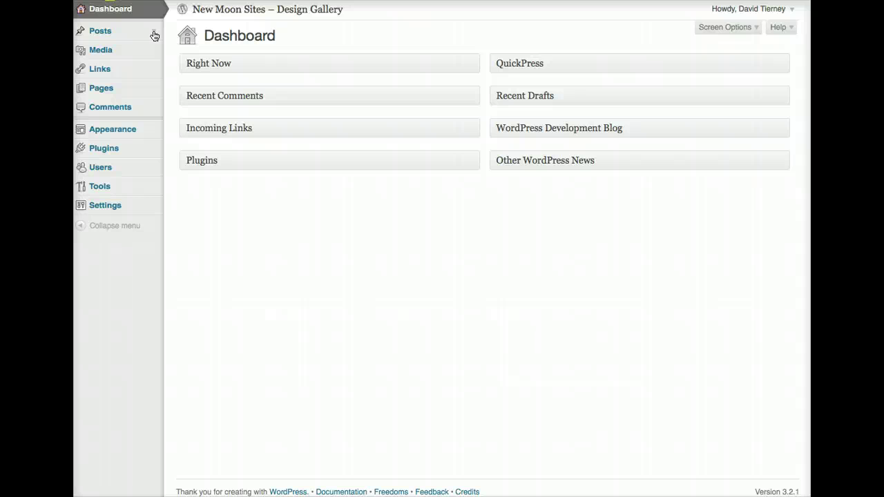
Open the All Pages list under Pages and pick the About Us page.
click(152, 89)
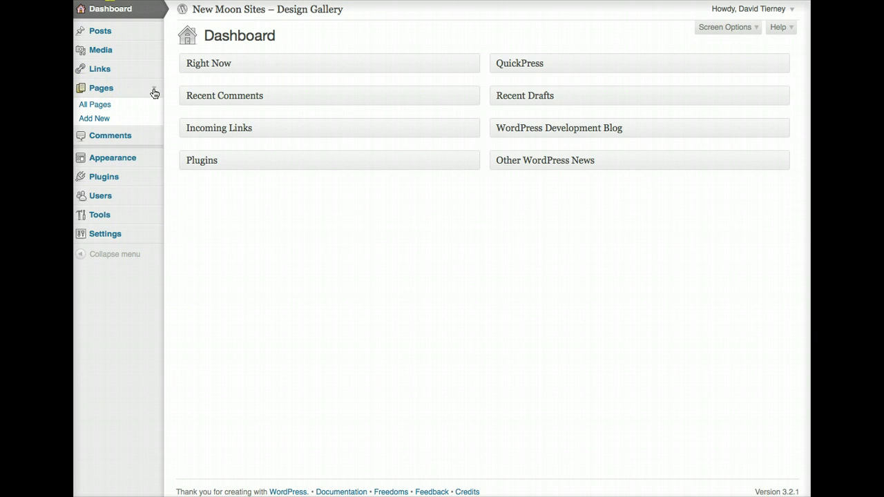
click(98, 109)
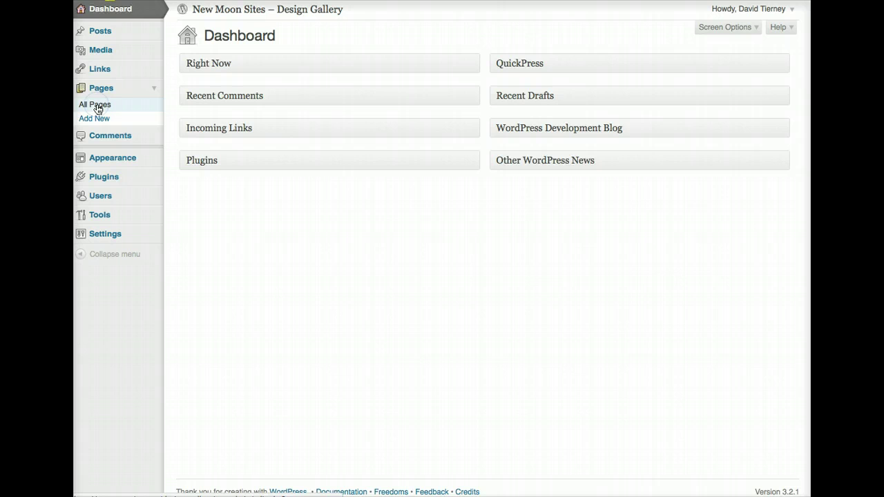
click(220, 126)
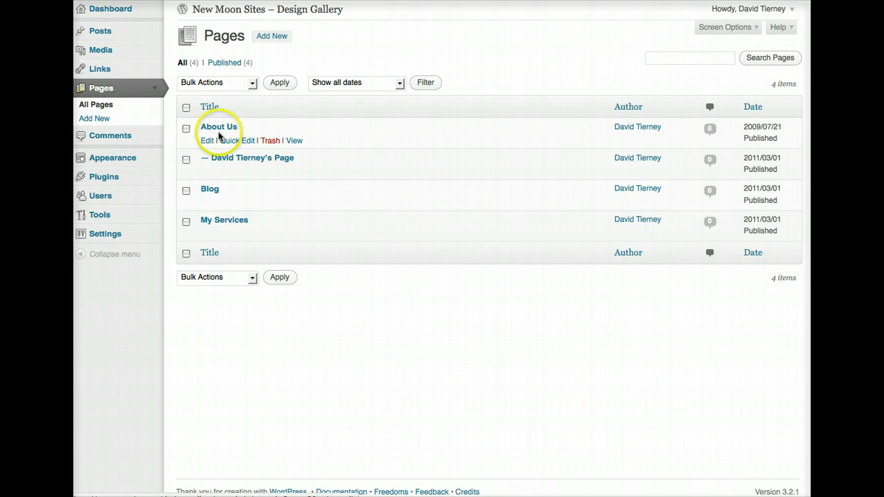
Open About Us in the page editor, select the word 'more', and Update without changes.
click(208, 141)
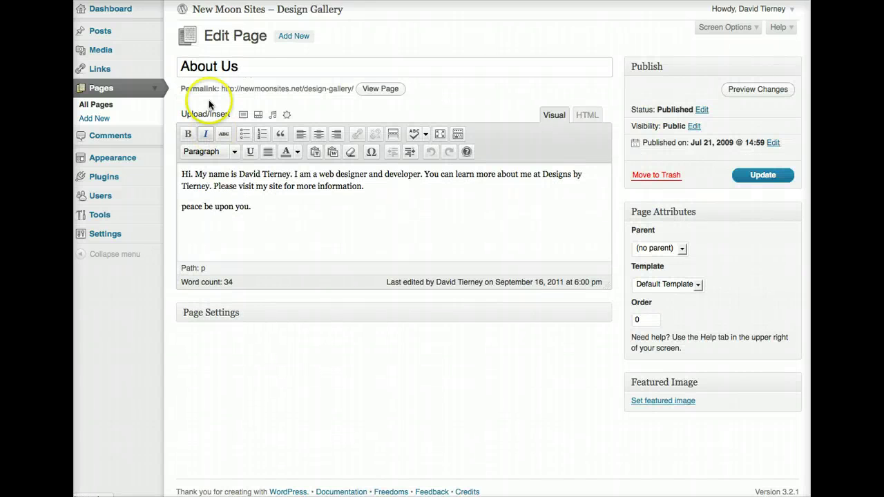
click(252, 67)
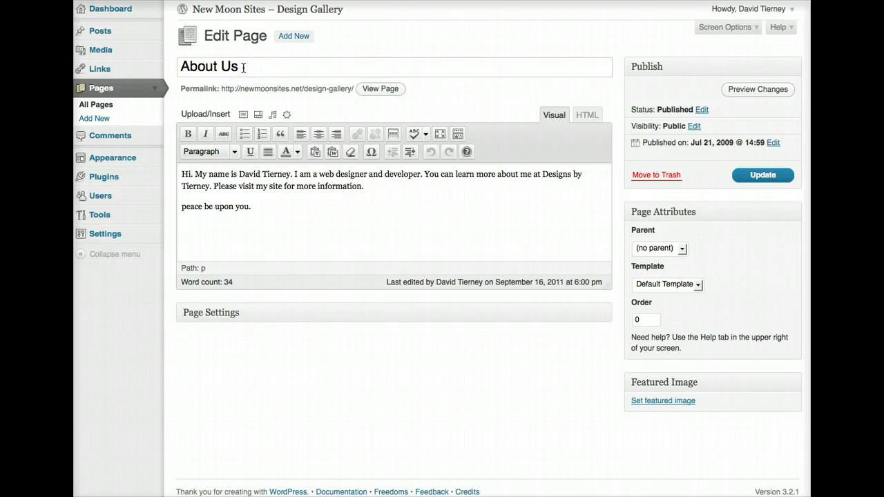
click(245, 67)
click(266, 69)
double_click(312, 186)
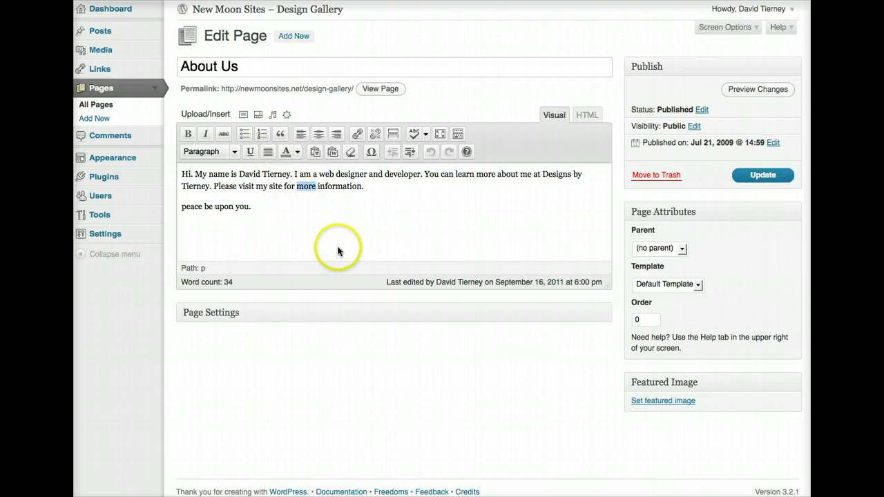
click(767, 178)
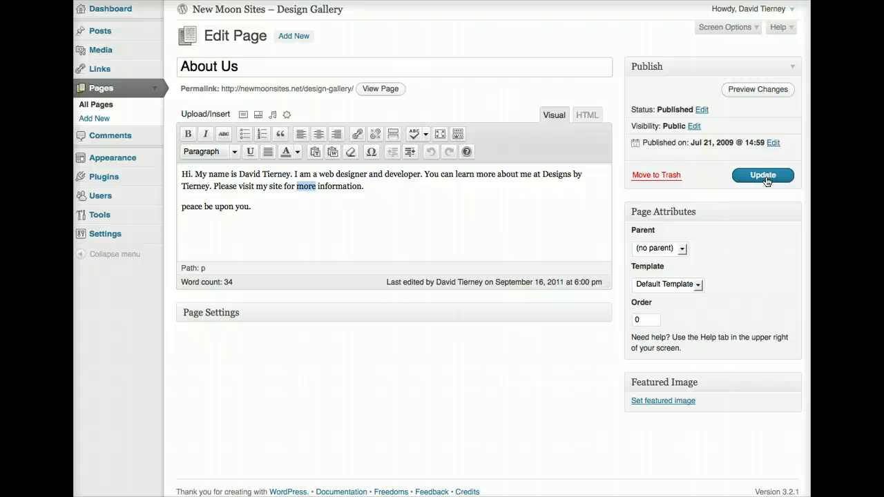
Reopen the About Us page from All Pages and Update it again.
click(113, 15)
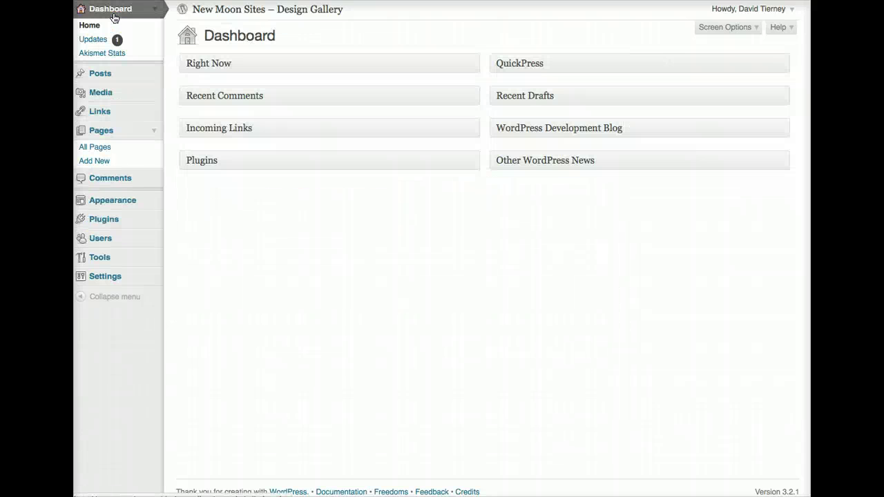
click(101, 148)
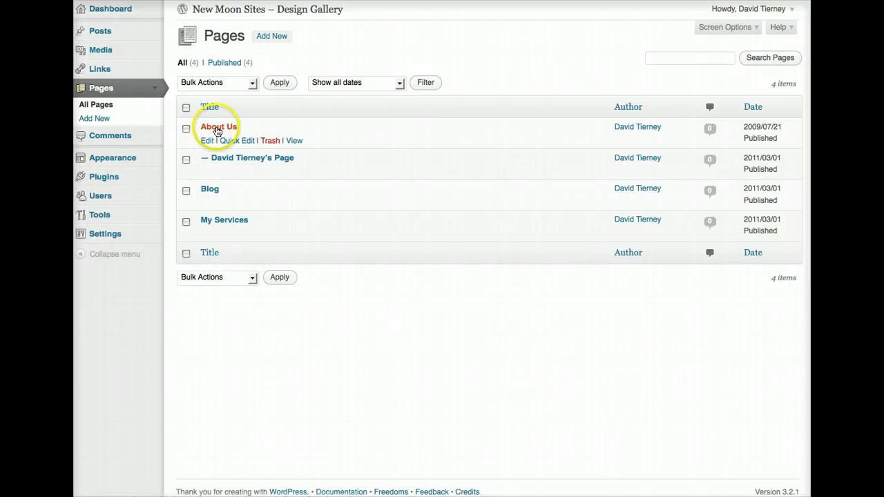
click(216, 130)
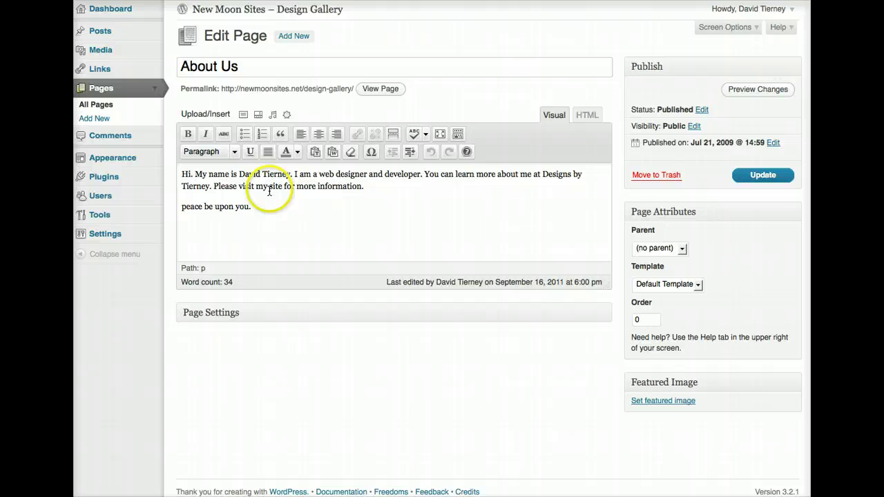
click(766, 181)
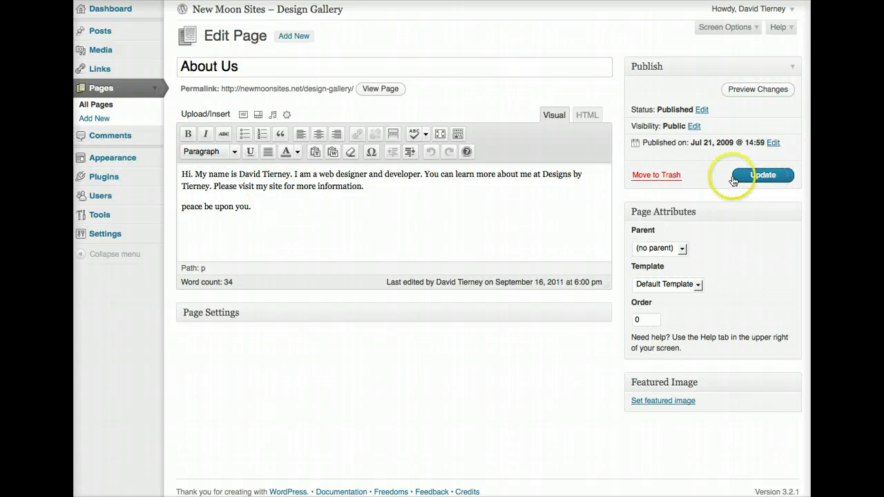
Open Test Blog Post 1 from All Posts, then return to the Dashboard.
click(155, 32)
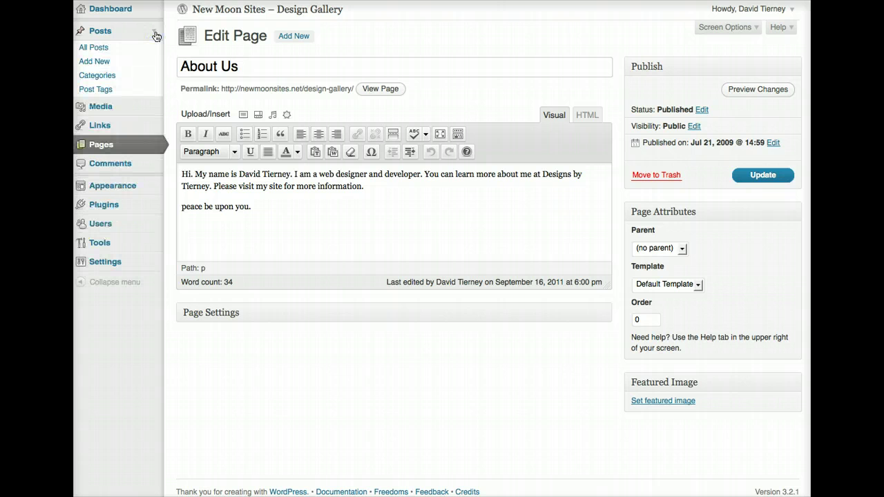
click(100, 47)
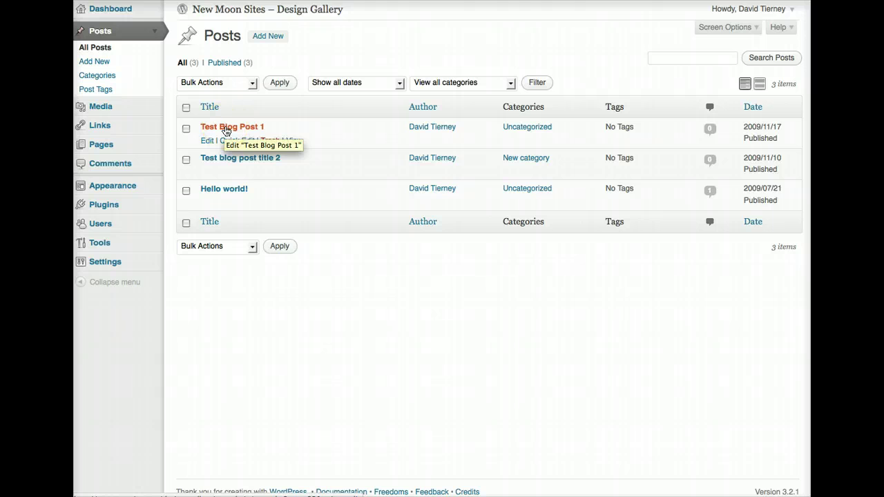
click(226, 128)
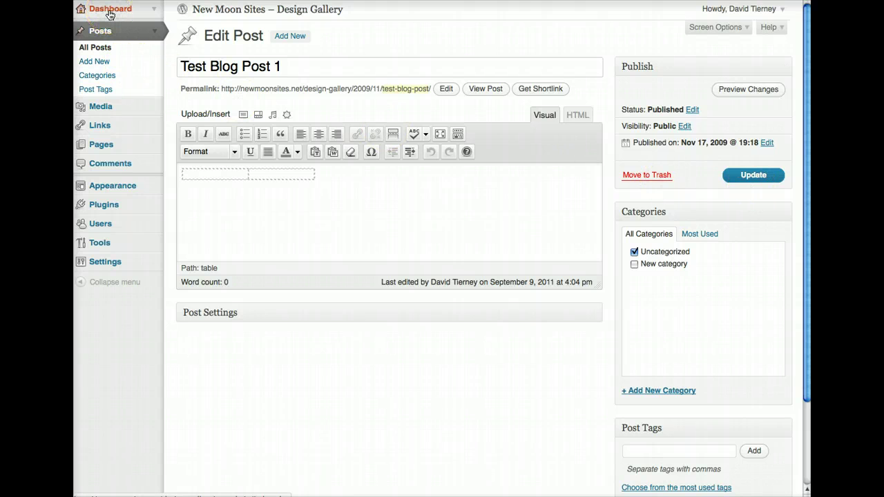
click(108, 11)
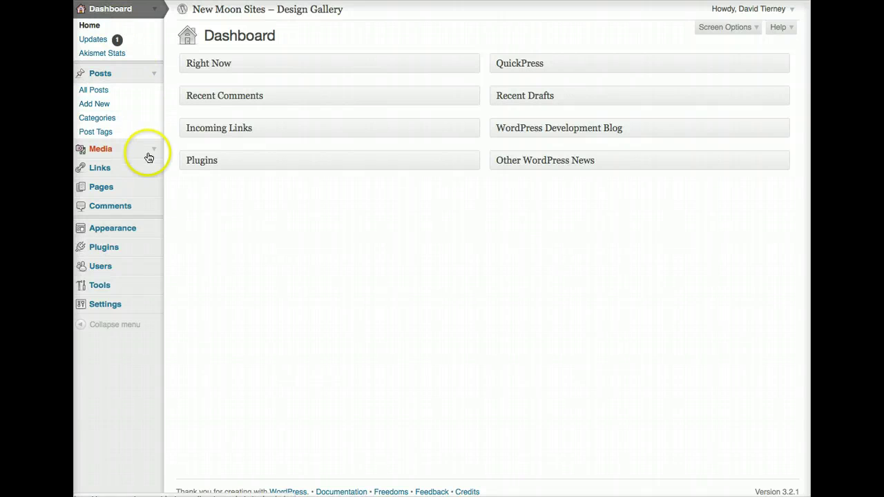
Collapse the Dashboard submenu and go to the Appearance > Widgets page.
click(152, 72)
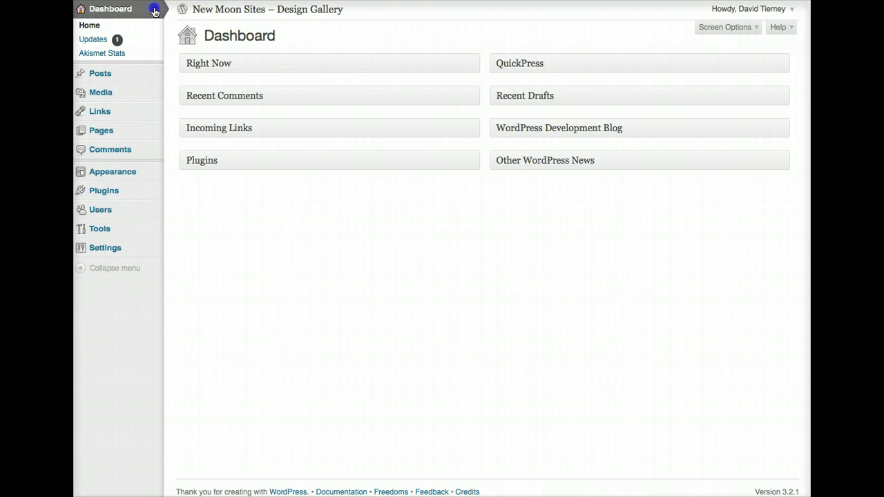
click(155, 9)
click(156, 130)
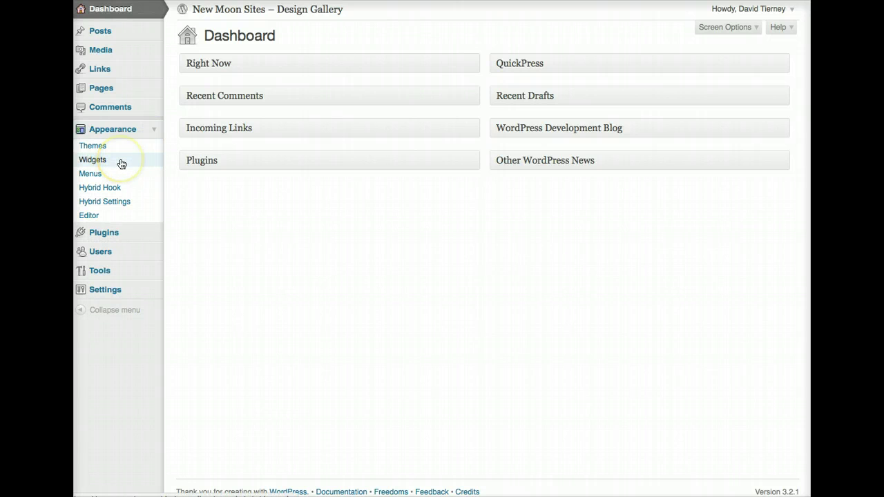
click(101, 161)
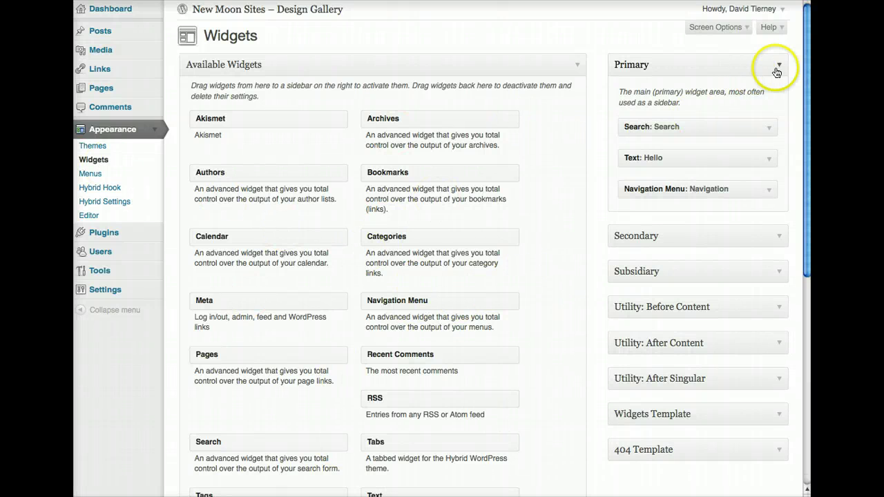
Collapse the Primary sidebar panel and expand the empty Secondary sidebar area.
click(779, 67)
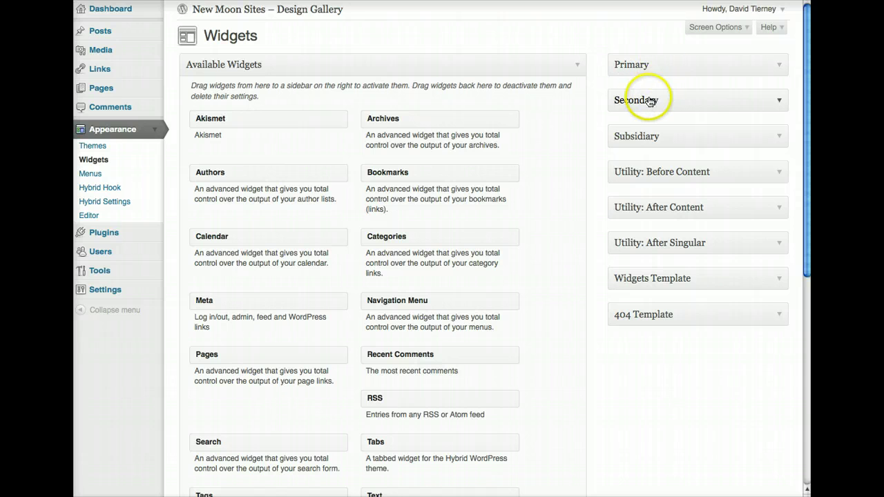
click(780, 104)
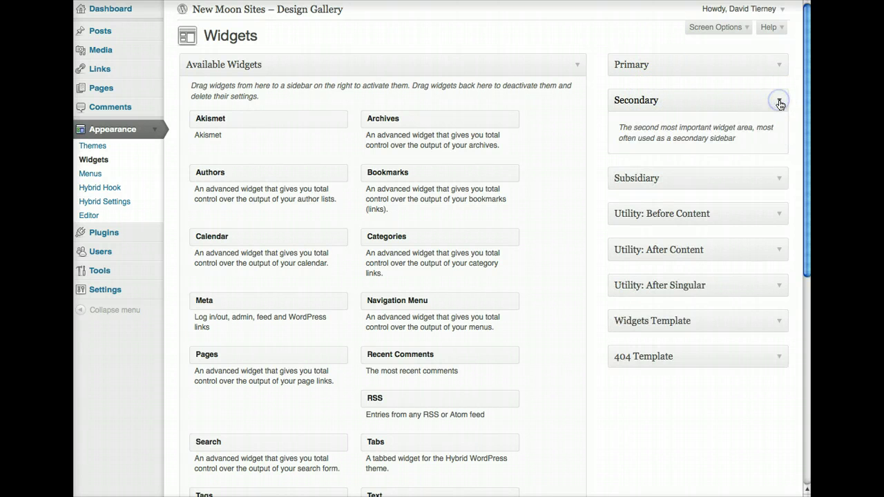
click(780, 104)
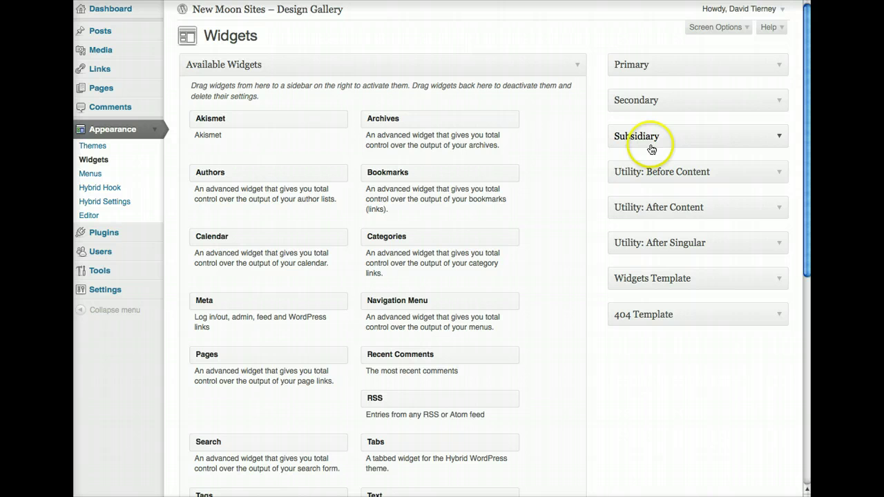
click(778, 65)
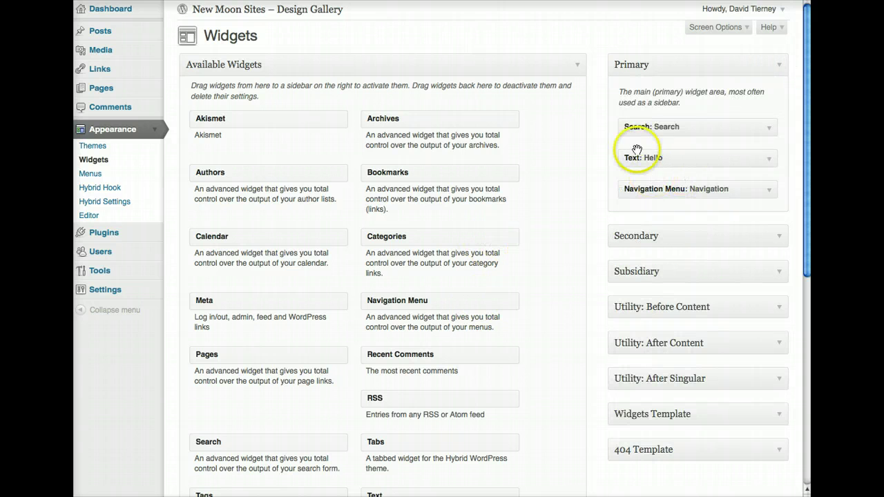
click(778, 69)
click(777, 102)
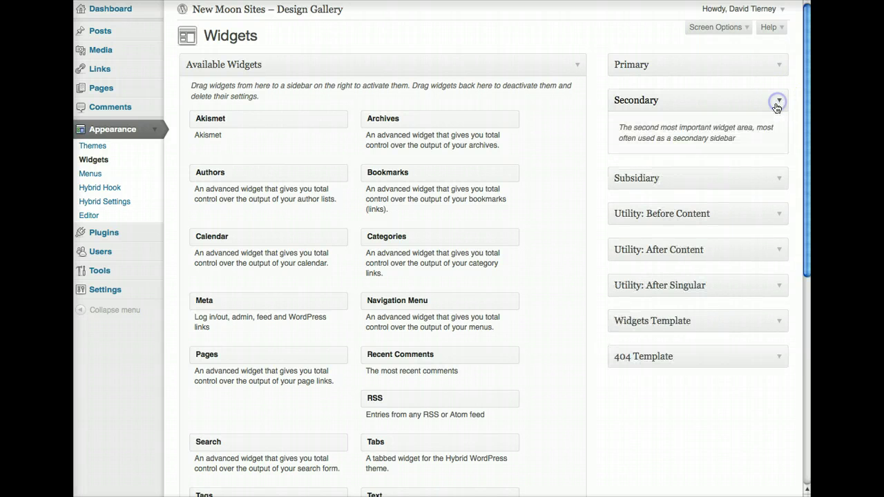
drag(207, 443, 640, 150)
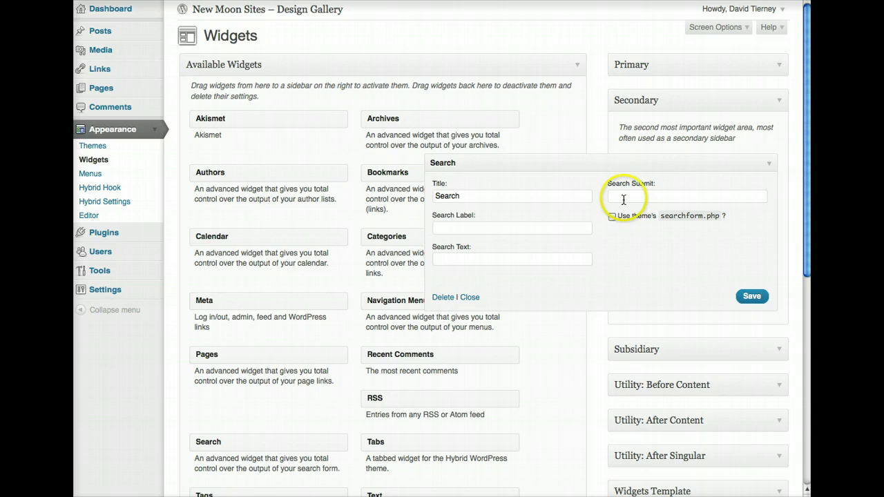
click(758, 298)
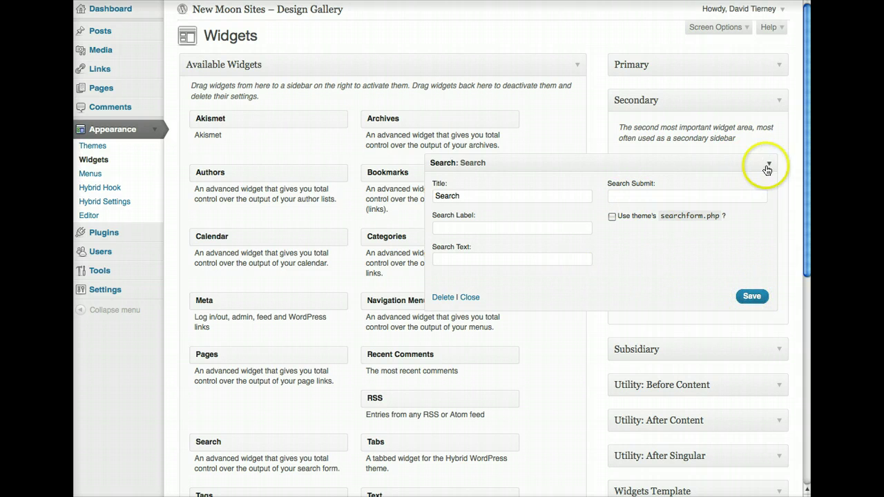
click(770, 165)
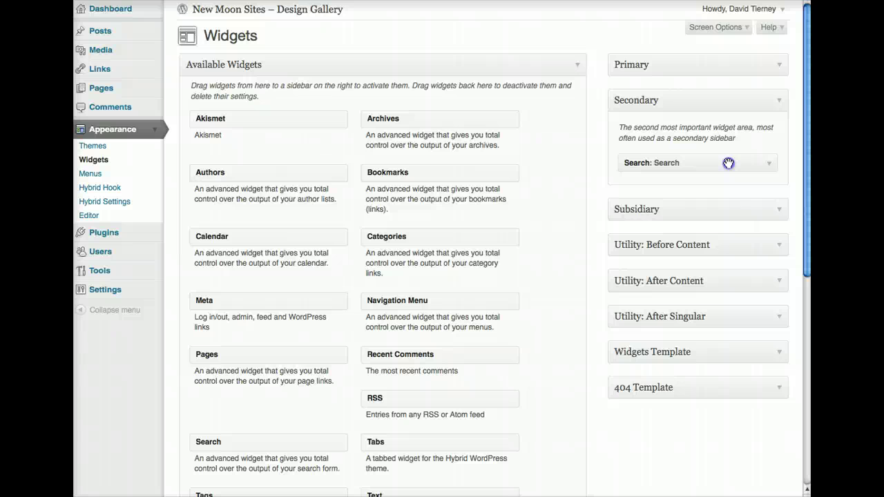
drag(725, 164, 291, 410)
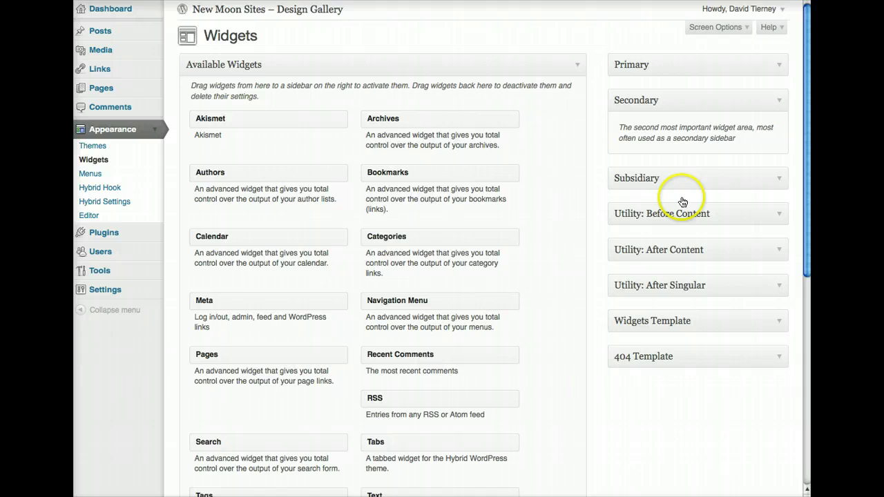
click(779, 102)
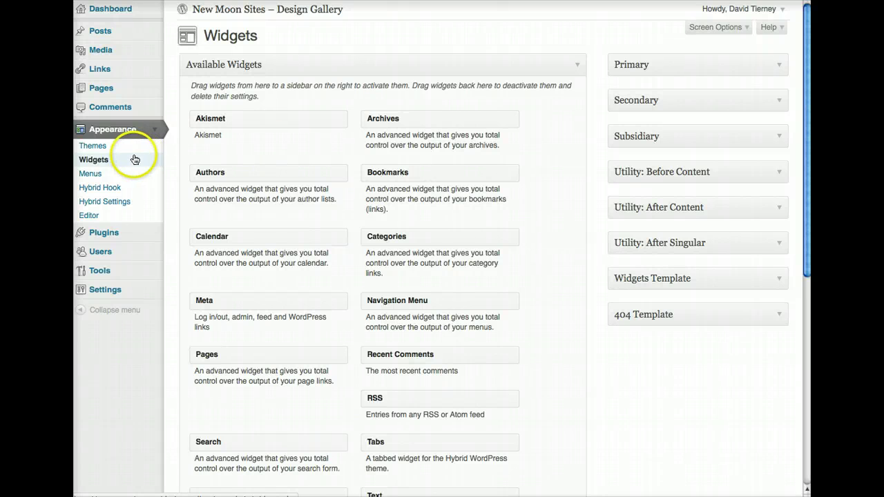
In the Menus editor, drag the author's page from under About to top level and save.
click(104, 179)
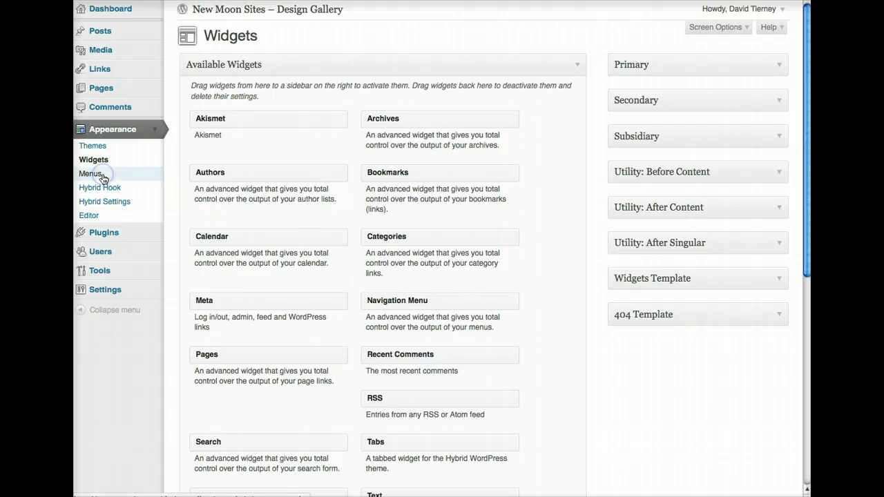
click(91, 174)
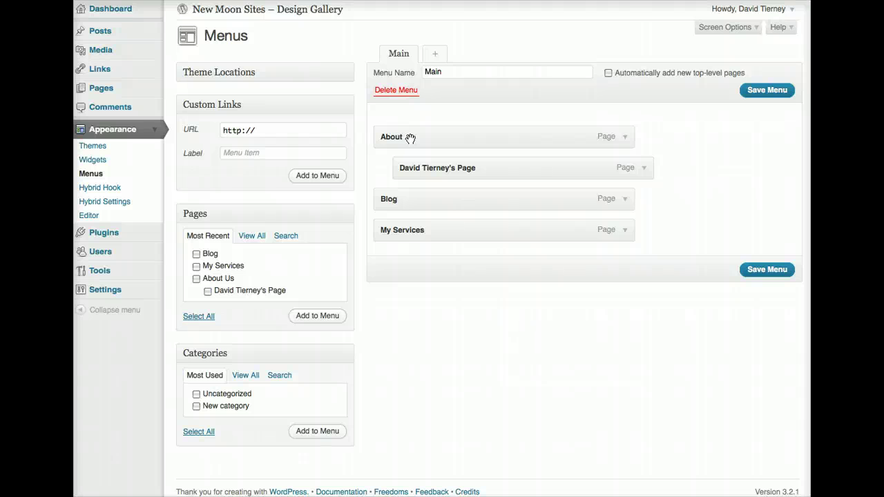
mouse_move(421, 156)
mouse_down()
mouse_move(438, 168)
mouse_move(420, 168)
mouse_up()
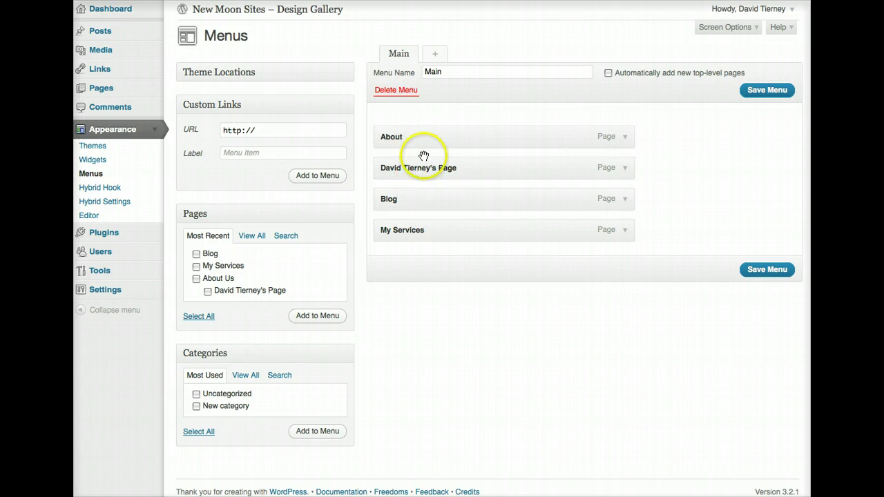
click(757, 271)
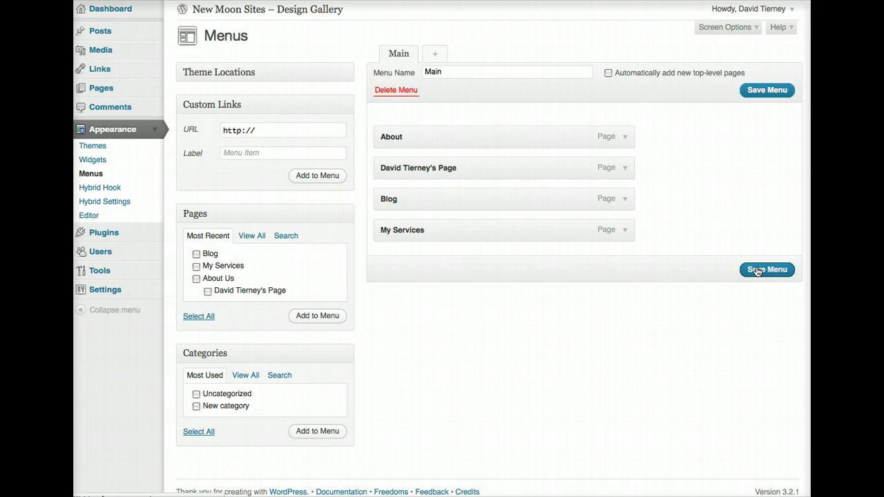
Open the live site from the admin header to check the flattened menu and search box.
click(292, 13)
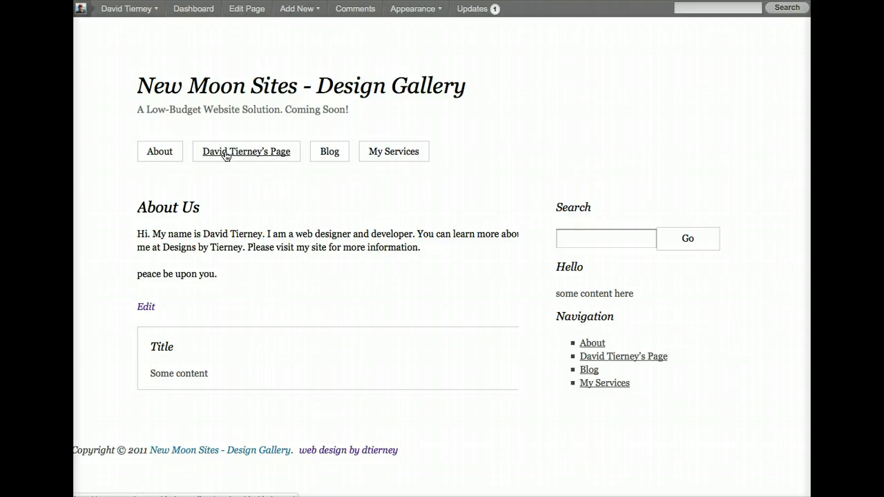
click(193, 8)
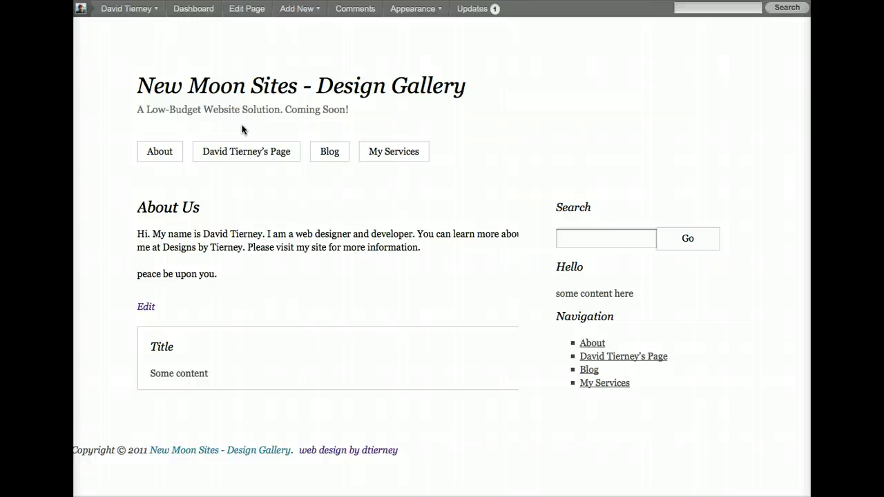
Go back to the admin Dashboard, collapse the Dashboard and Appearance menus, and expand Settings.
click(188, 11)
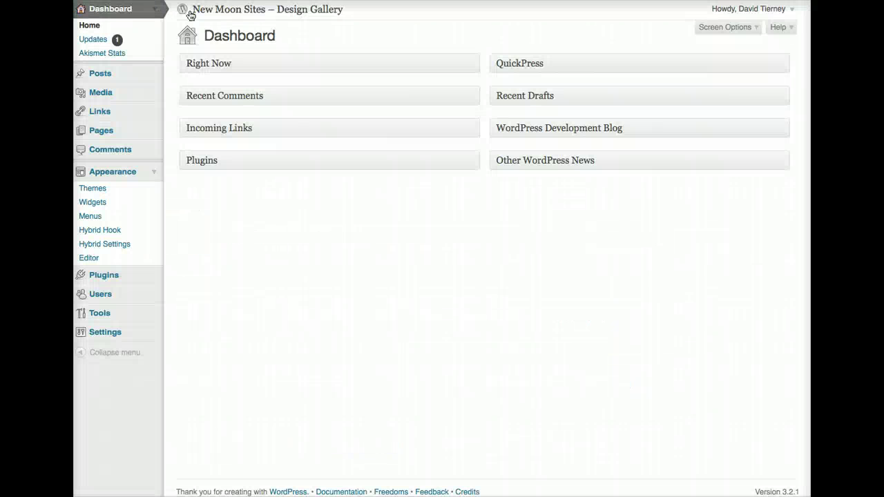
click(154, 9)
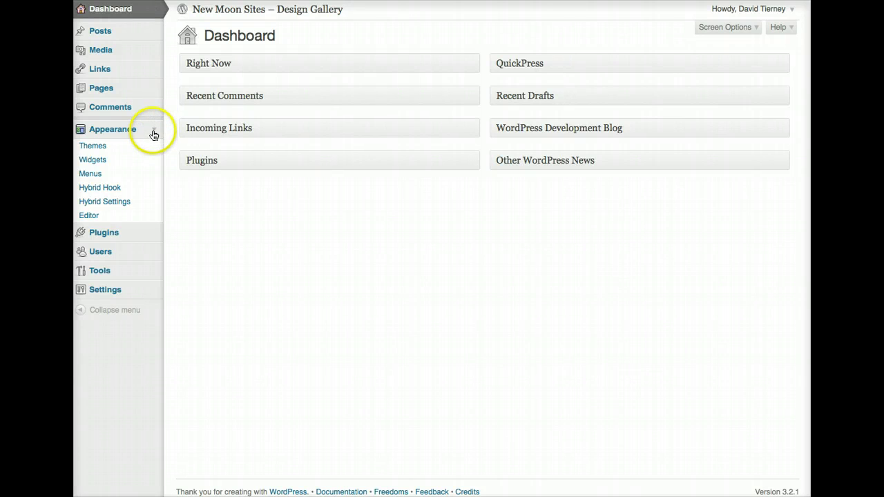
click(154, 135)
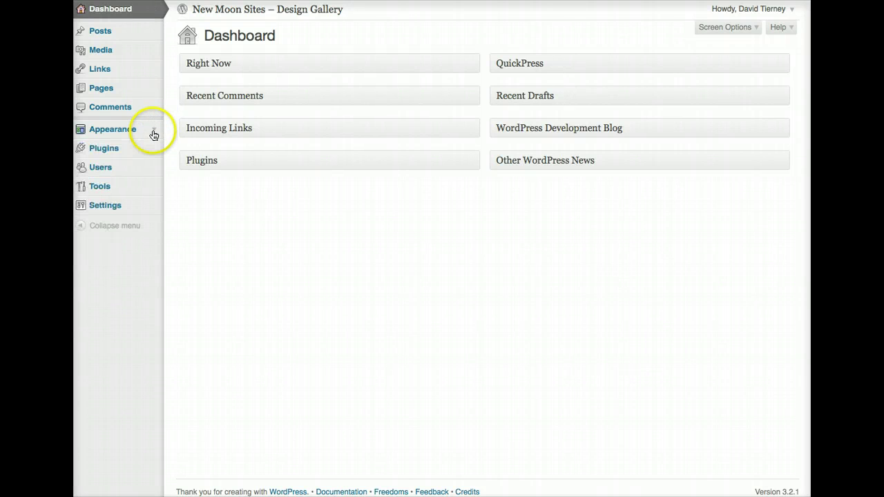
click(154, 207)
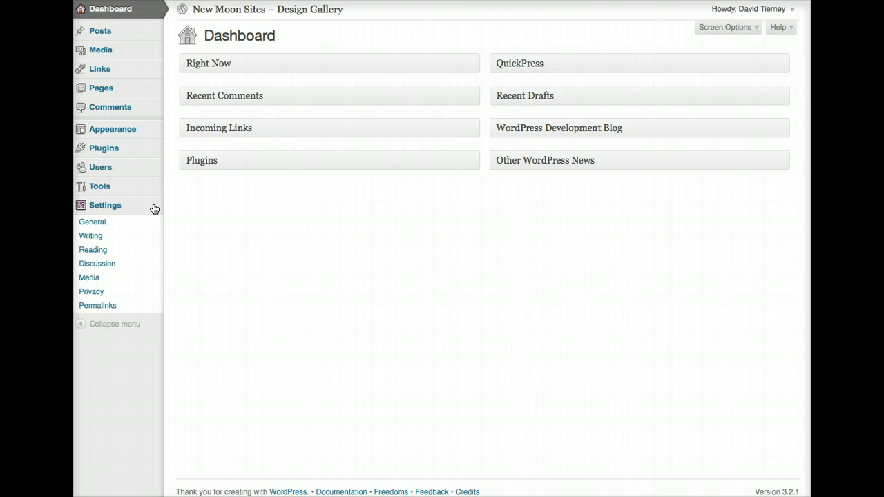